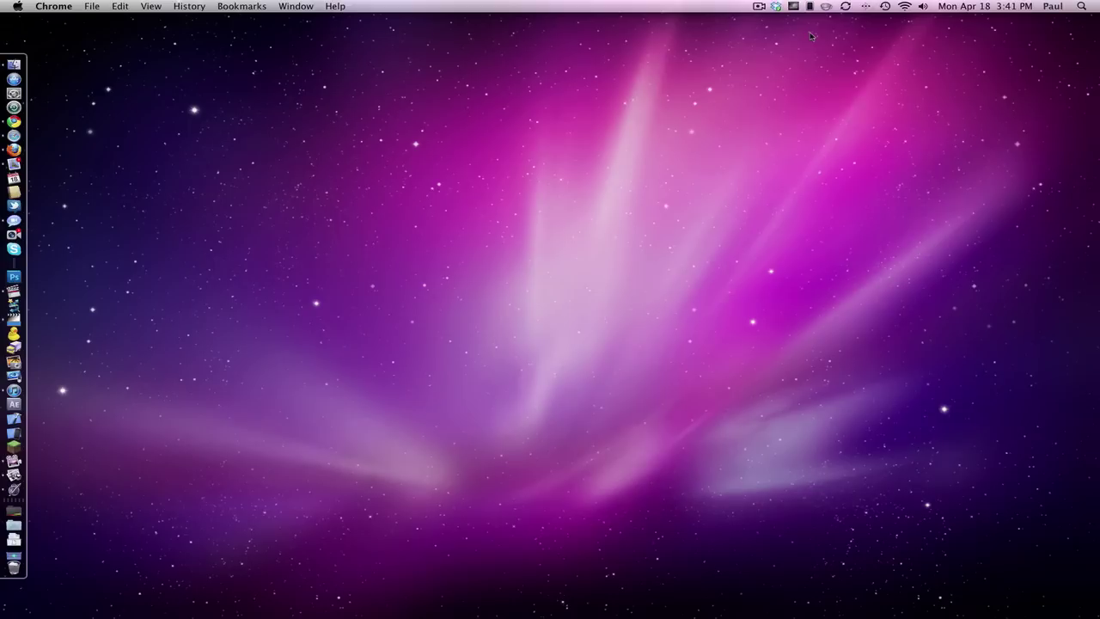
# - Minimize the browser window, open MPEG Streamclip and place its window beside the Test Footage folder
pyautogui.press('F11')
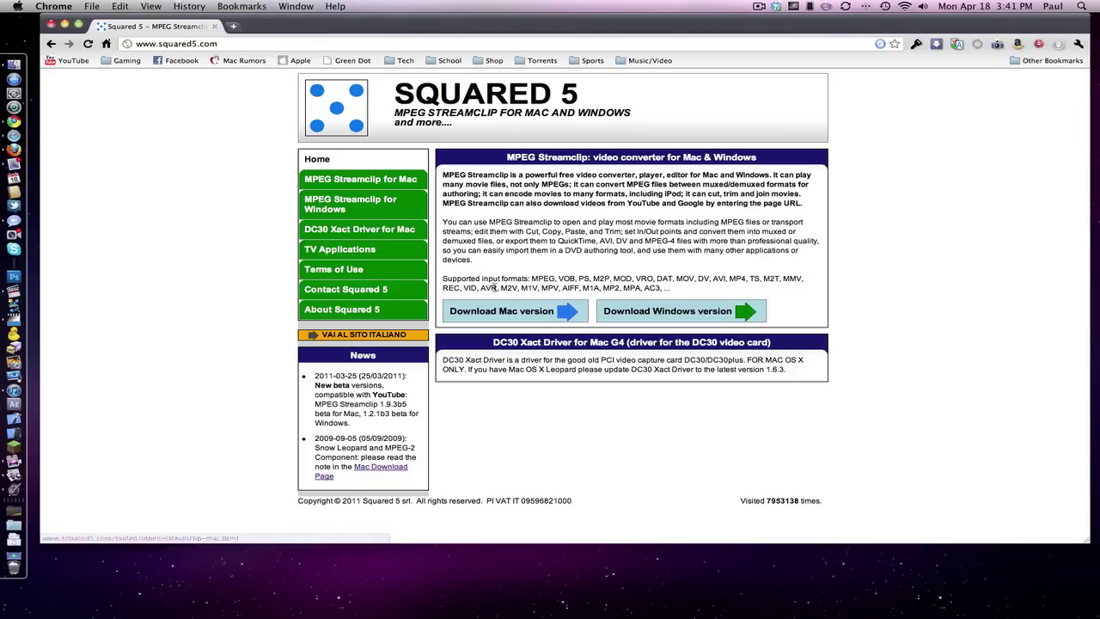
pyautogui.click(64, 26)
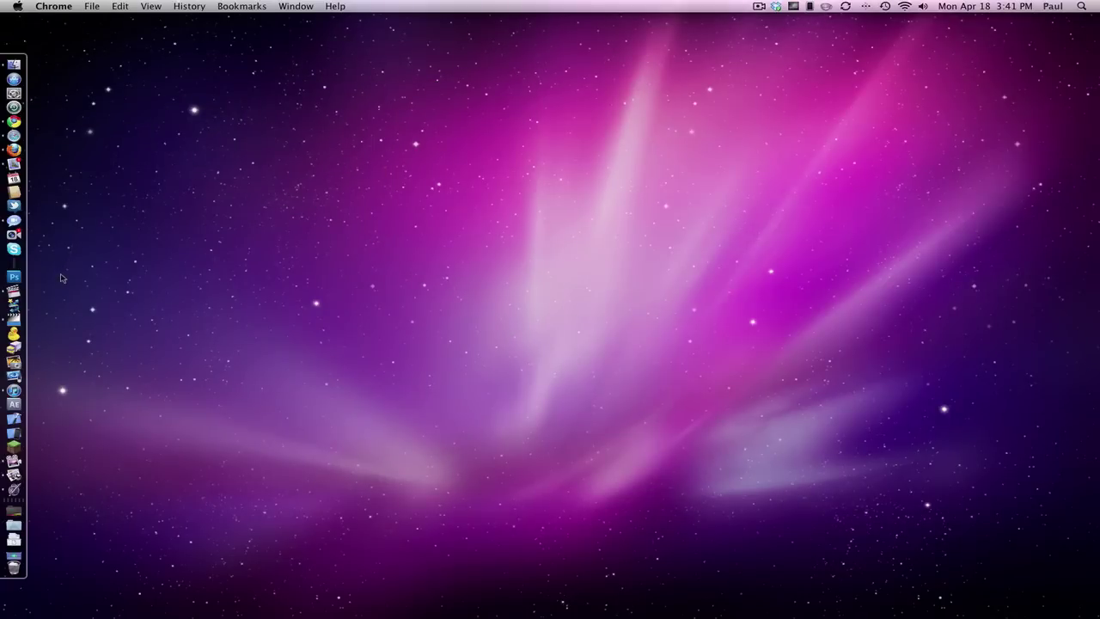
pyautogui.click(14, 319)
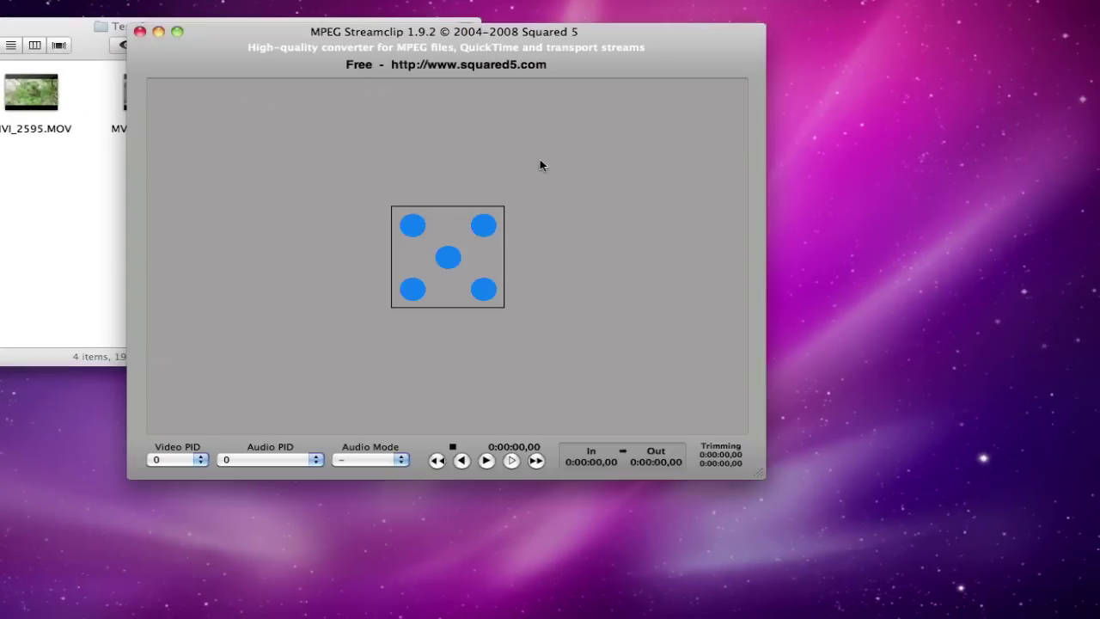
pyautogui.moveTo(475, 33); pyautogui.dragTo(831, 10)
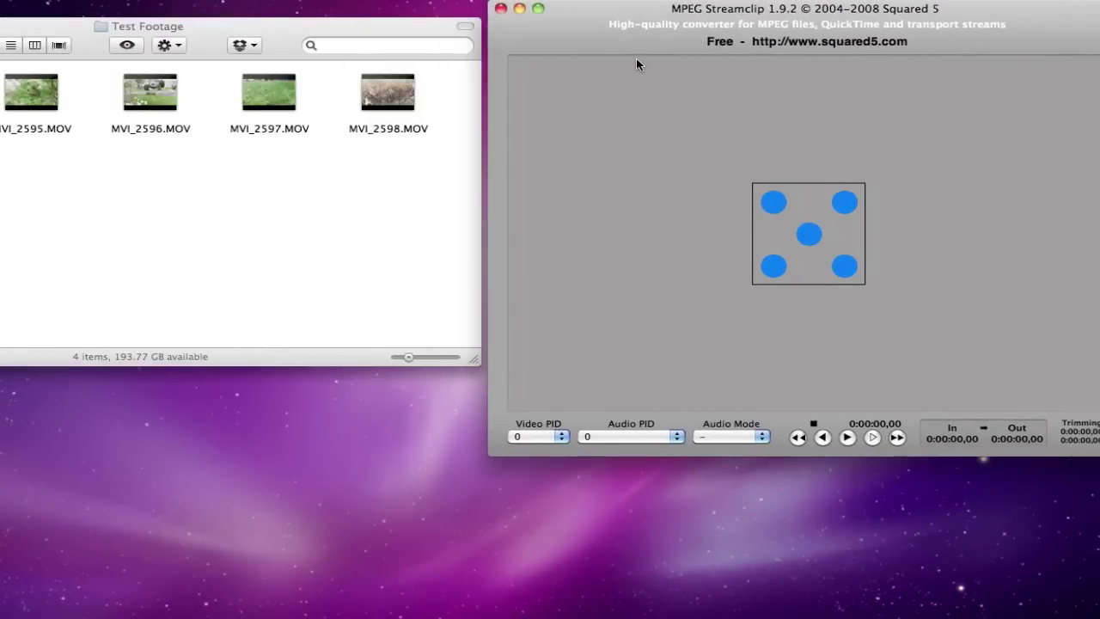
# - Load MVI_2596.MOV from the Test Footage folder into MPEG Streamclip
pyautogui.click(154, 198)
pyautogui.moveTo(134, 106); pyautogui.dragTo(687, 150)
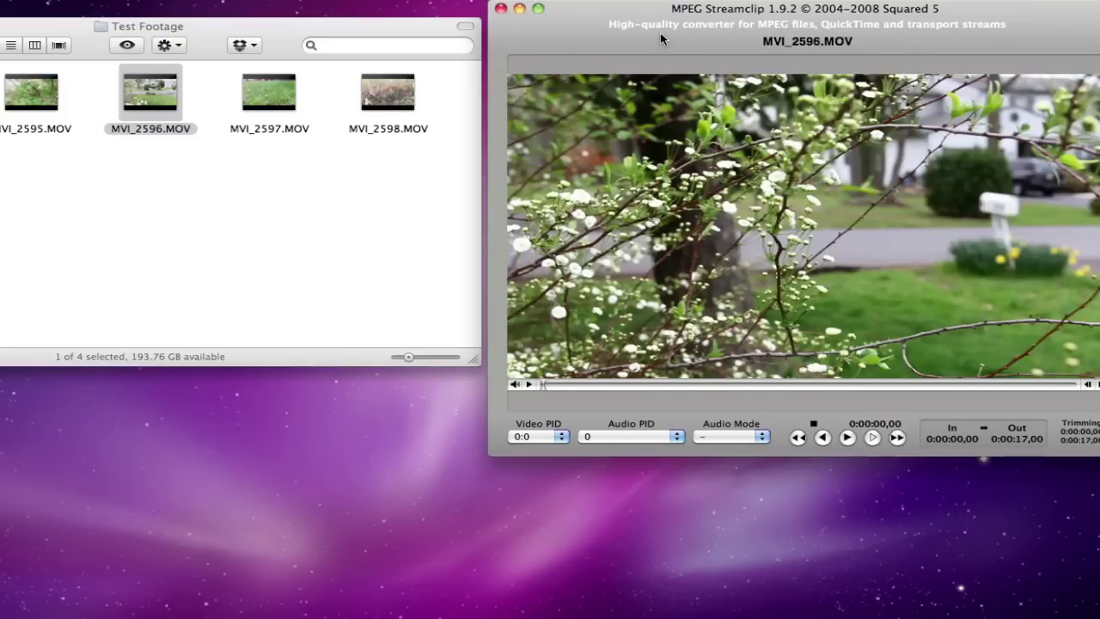
pyautogui.moveTo(659, 33); pyautogui.dragTo(650, 13)
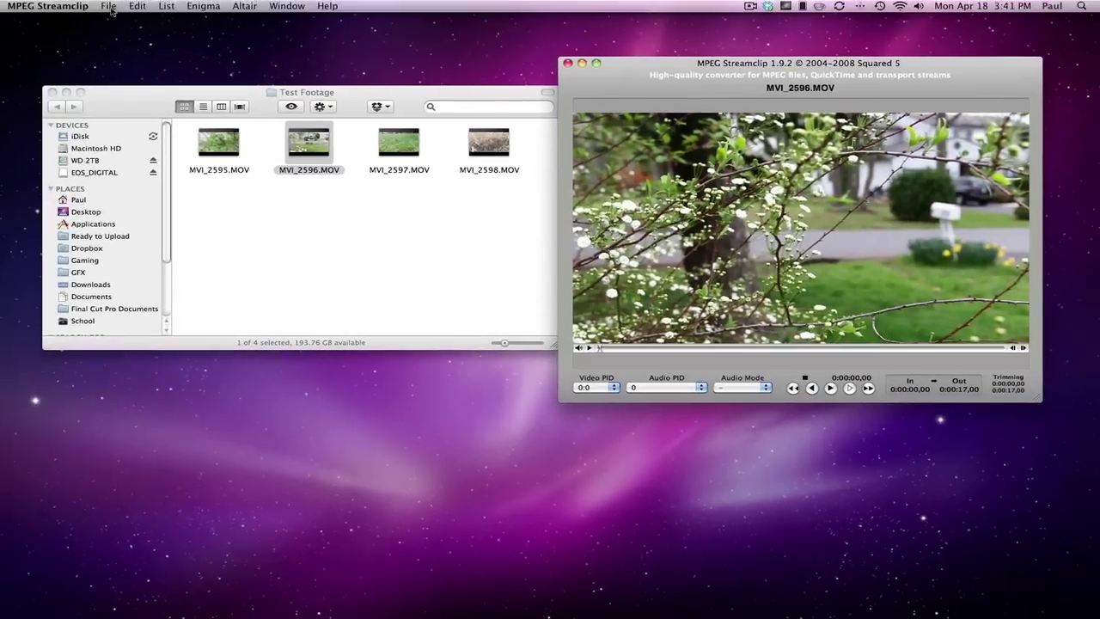
# - Set up a QuickTime export of MVI_2596.MOV and load the Final Cut Pro Preset into the exporter
pyautogui.click(108, 6)
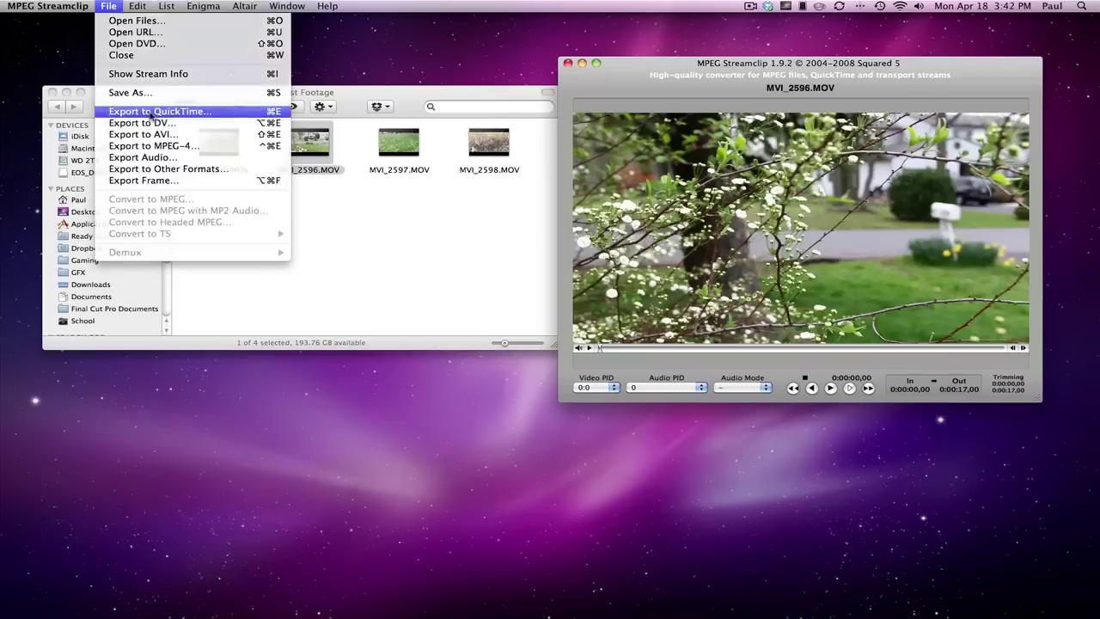
pyautogui.click(150, 112)
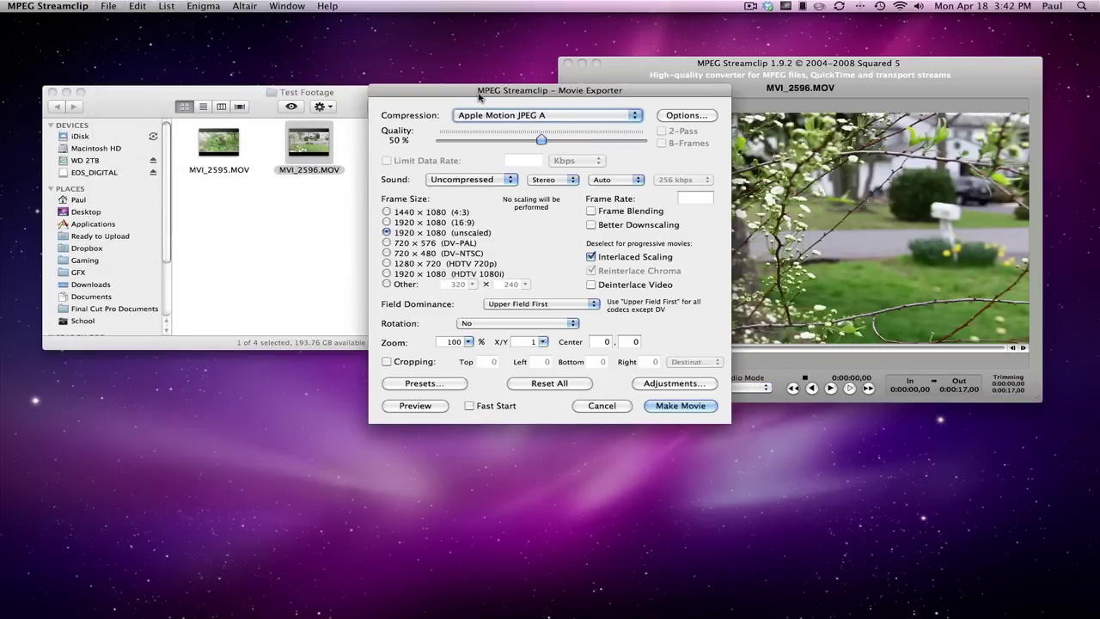
pyautogui.moveTo(480, 98); pyautogui.dragTo(402, 98)
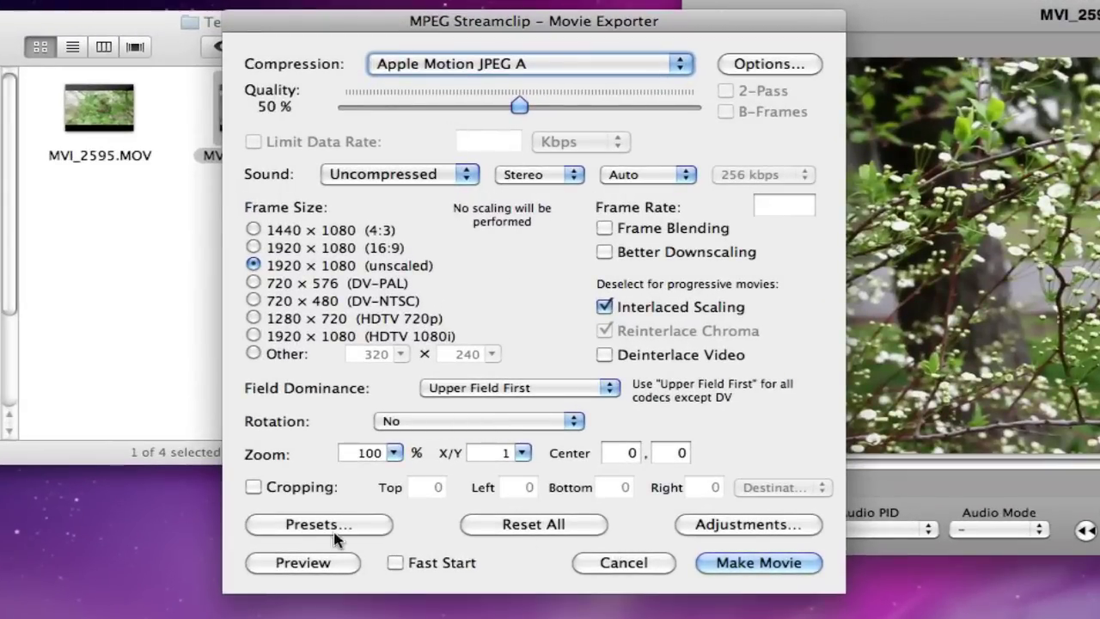
pyautogui.click(297, 533)
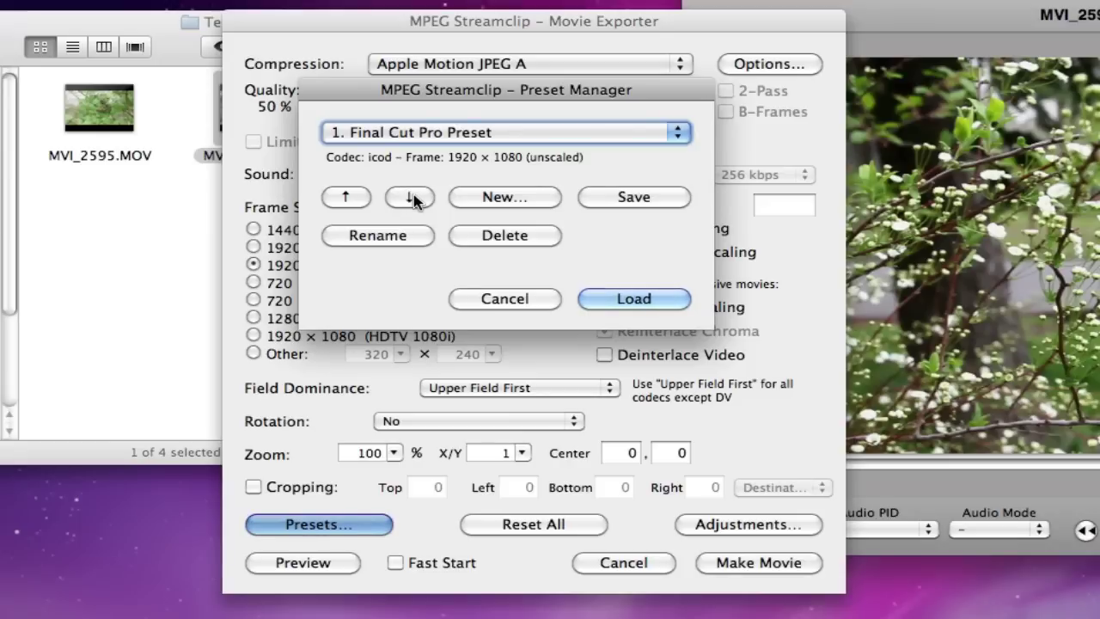
pyautogui.click(608, 298)
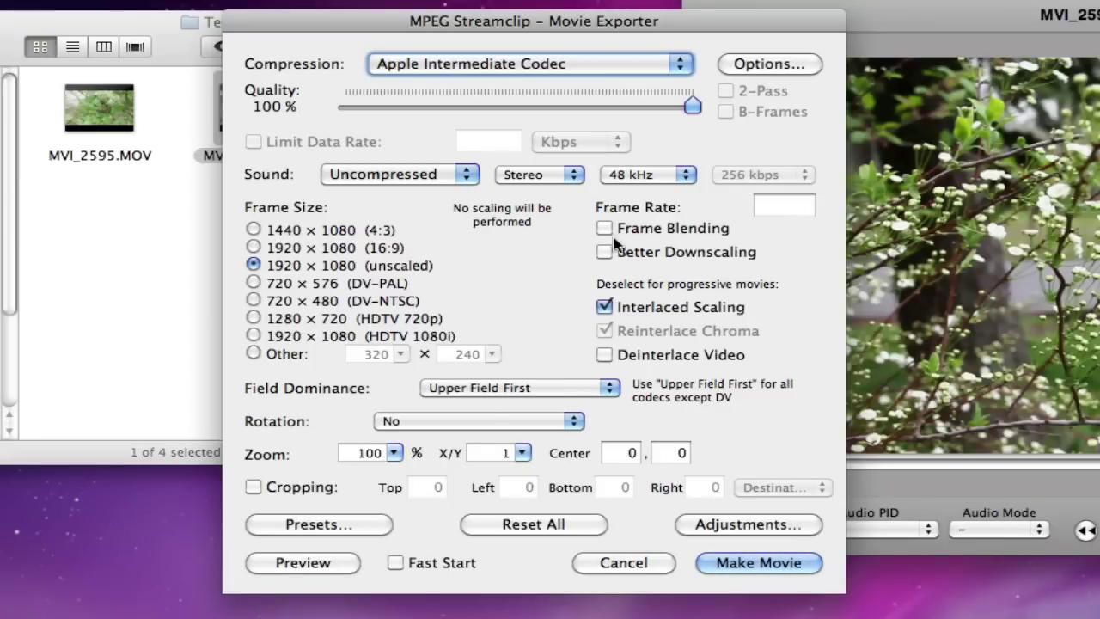
pyautogui.click(359, 527)
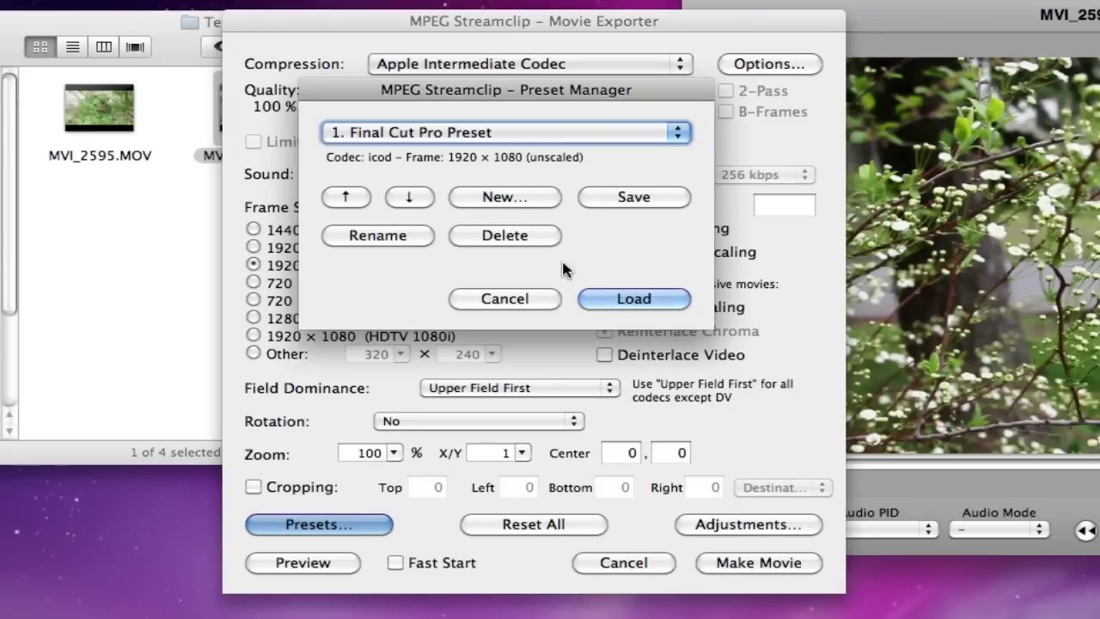
pyautogui.click(536, 303)
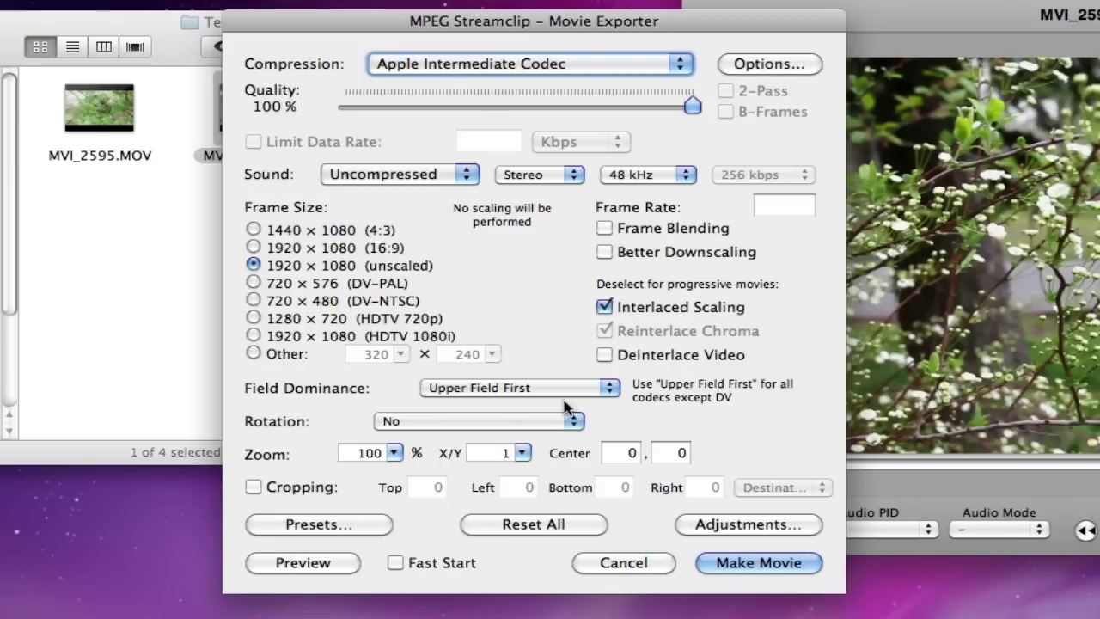
# - Start making the movie and choose the Test Footage folder on the Desktop as its destination
pyautogui.click(775, 563)
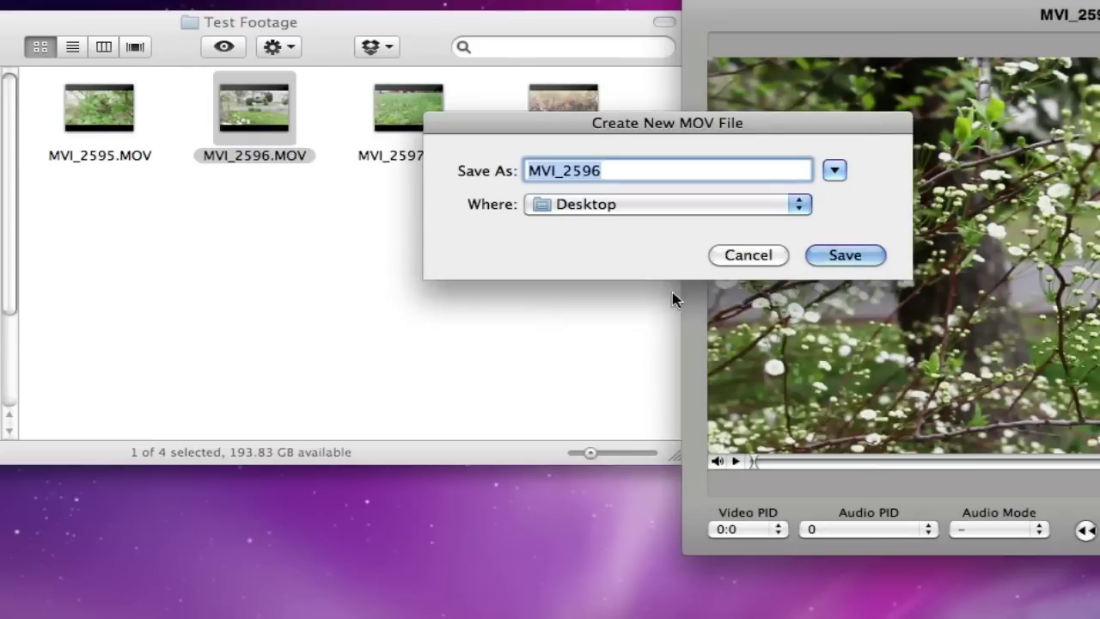
pyautogui.click(598, 206)
pyautogui.click(607, 354)
pyautogui.click(833, 170)
pyautogui.scroll(-10, 586, 381)
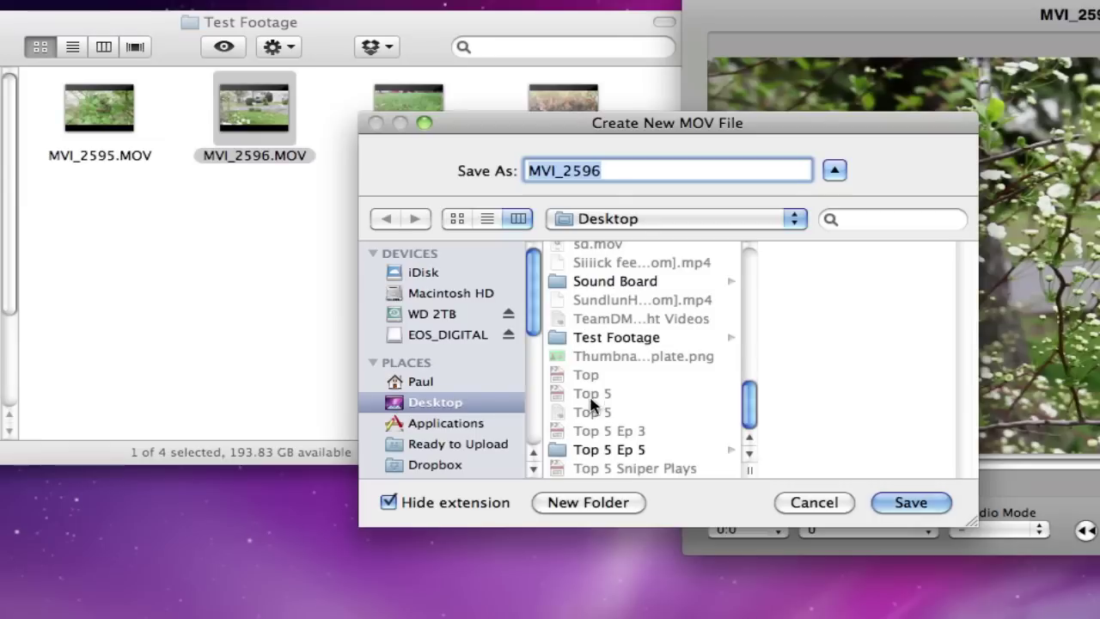
pyautogui.click(591, 338)
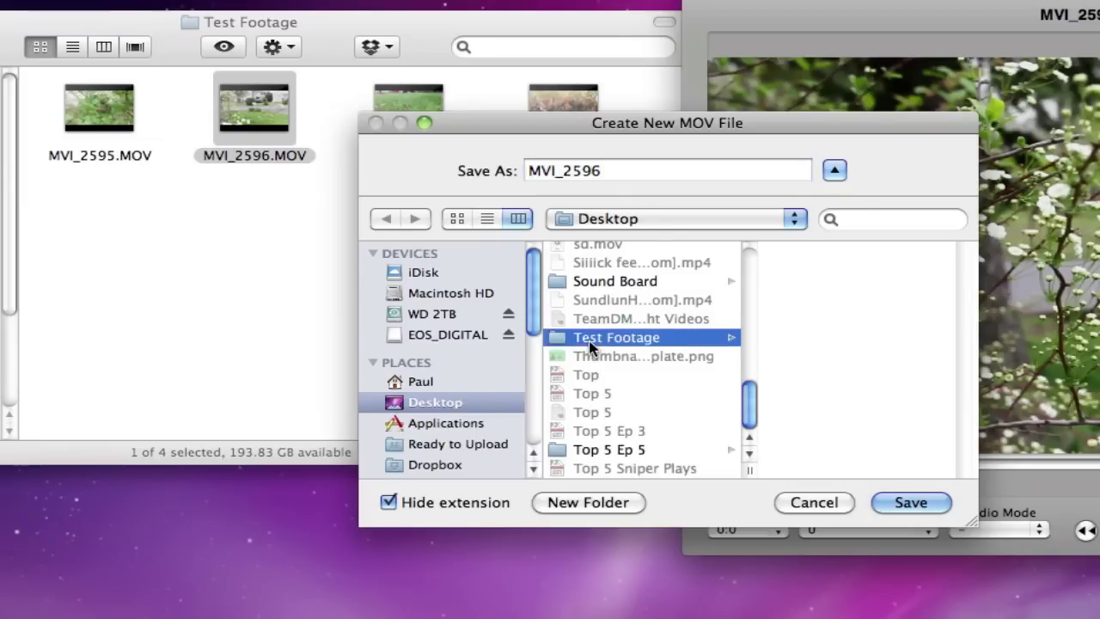
# - Name the output file MVI_2596 MSC and save it to run the conversion
pyautogui.click(602, 172)
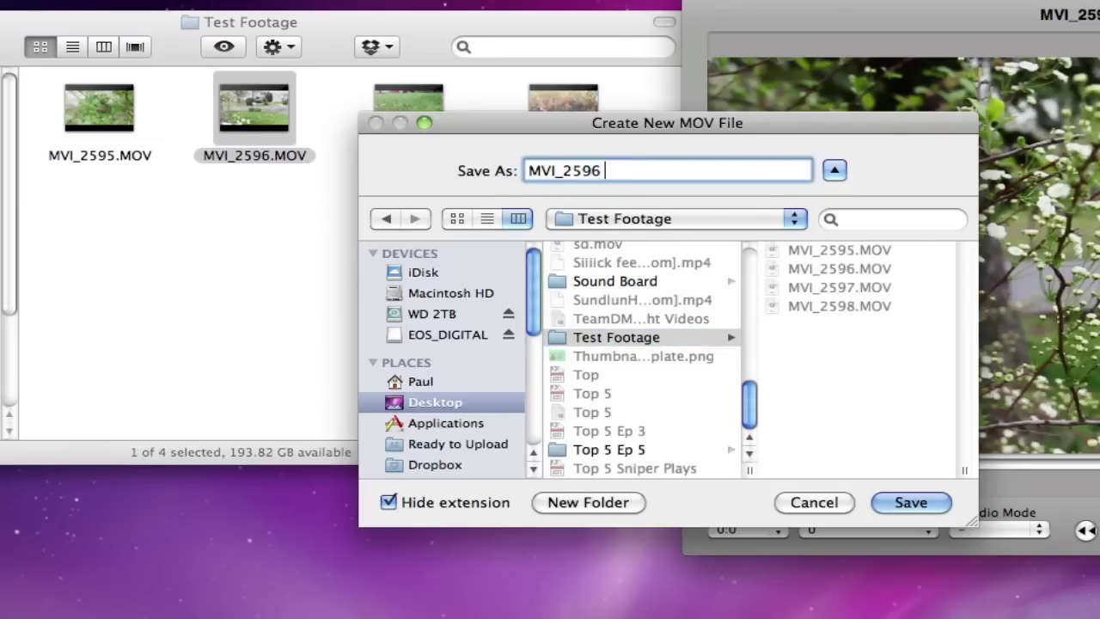
pyautogui.write('M')
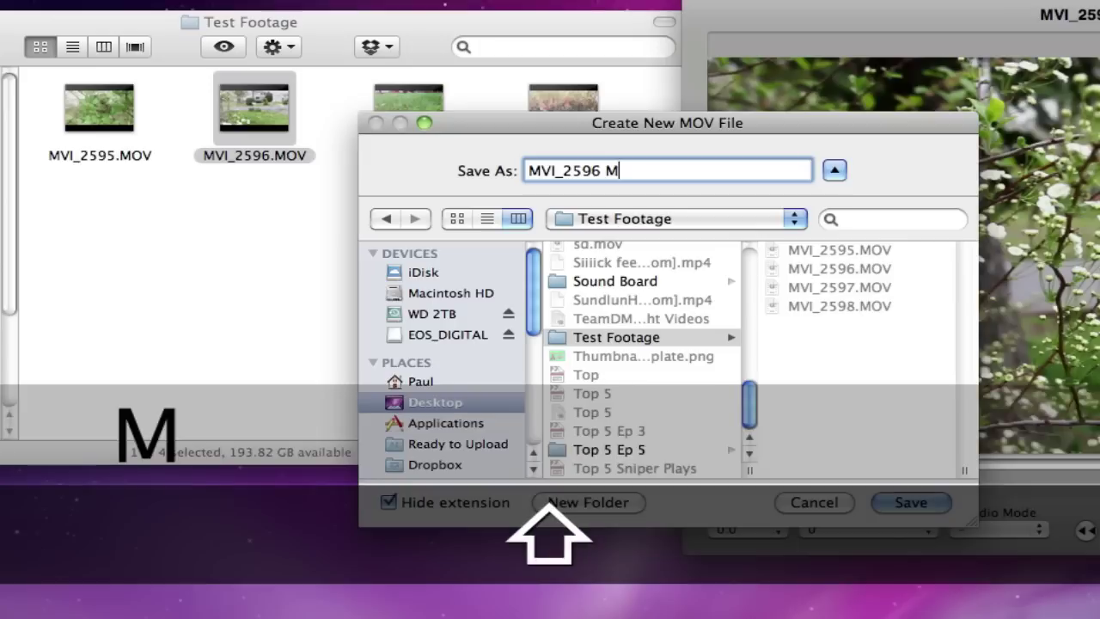
pyautogui.write('SC')
pyautogui.press('Return')
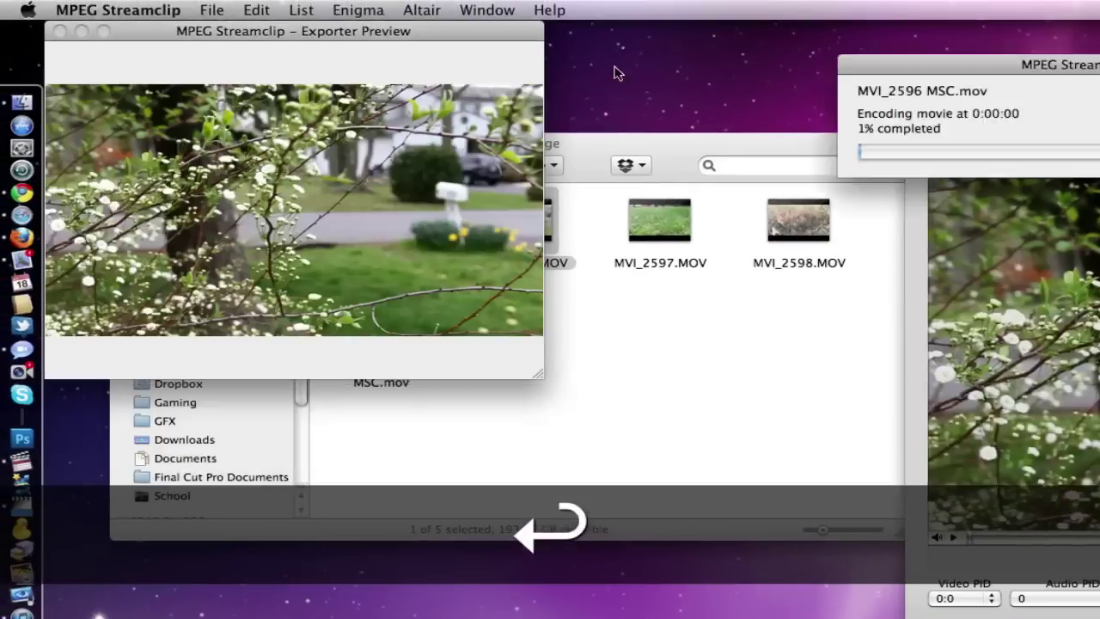
pyautogui.moveTo(586, 65); pyautogui.dragTo(617, 35)
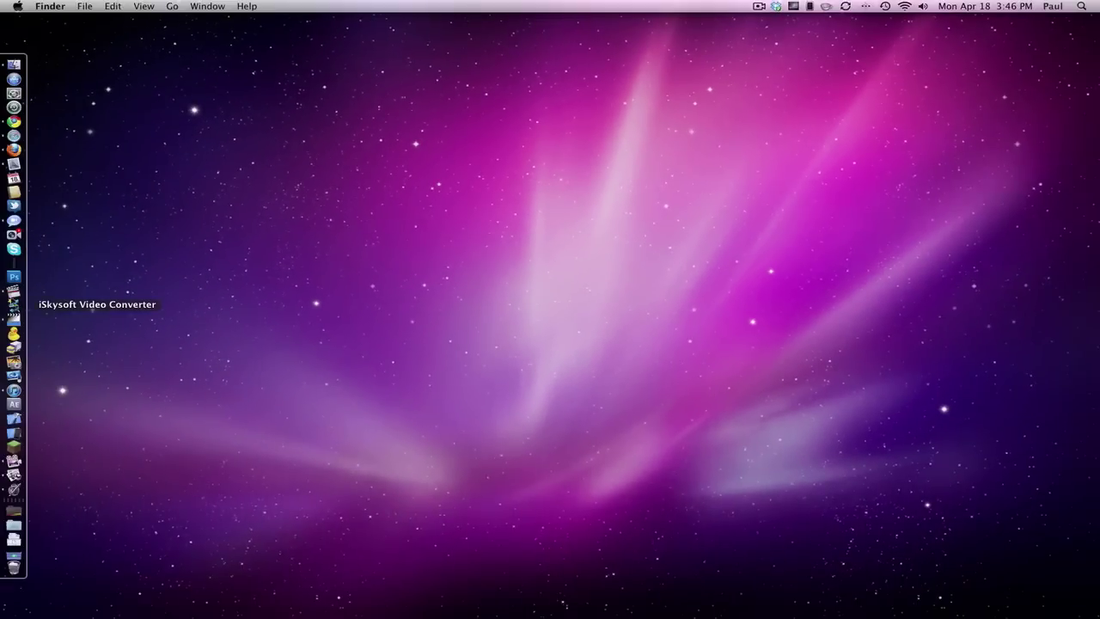
# - Switch to Final Cut Pro and activate the browser of Untitled Project 1
pyautogui.click(14, 289)
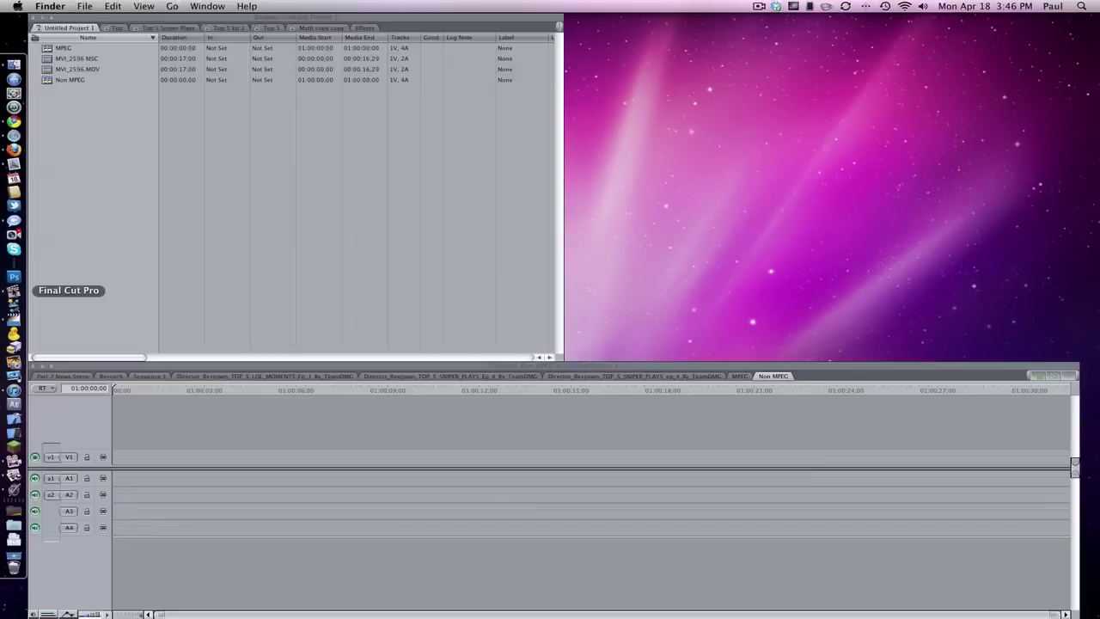
pyautogui.click(1091, 177)
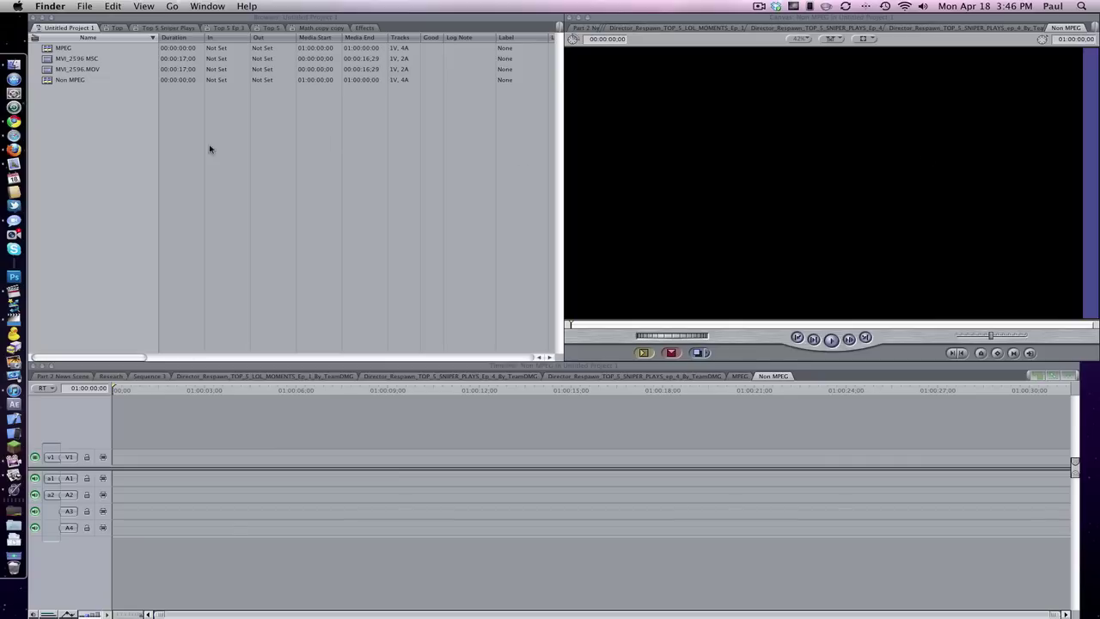
pyautogui.click(112, 146)
# - Place the unconverted MVI_2596.MOV clip on track V1 of the Non MPEG sequence
pyautogui.click(64, 70)
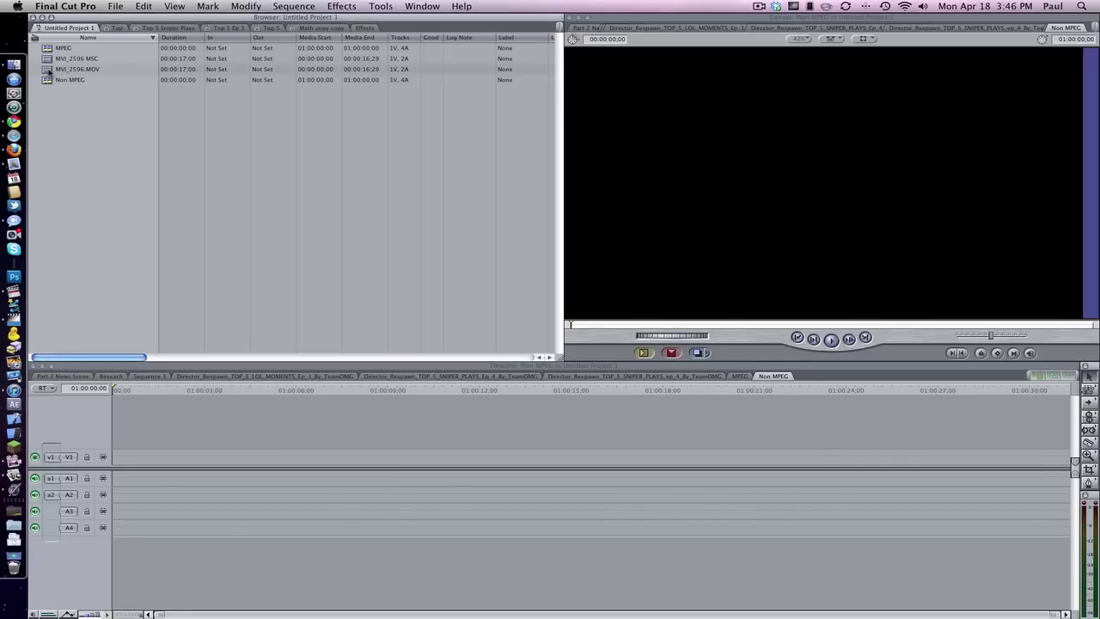
pyautogui.moveTo(49, 71); pyautogui.dragTo(124, 464)
pyautogui.click(594, 211)
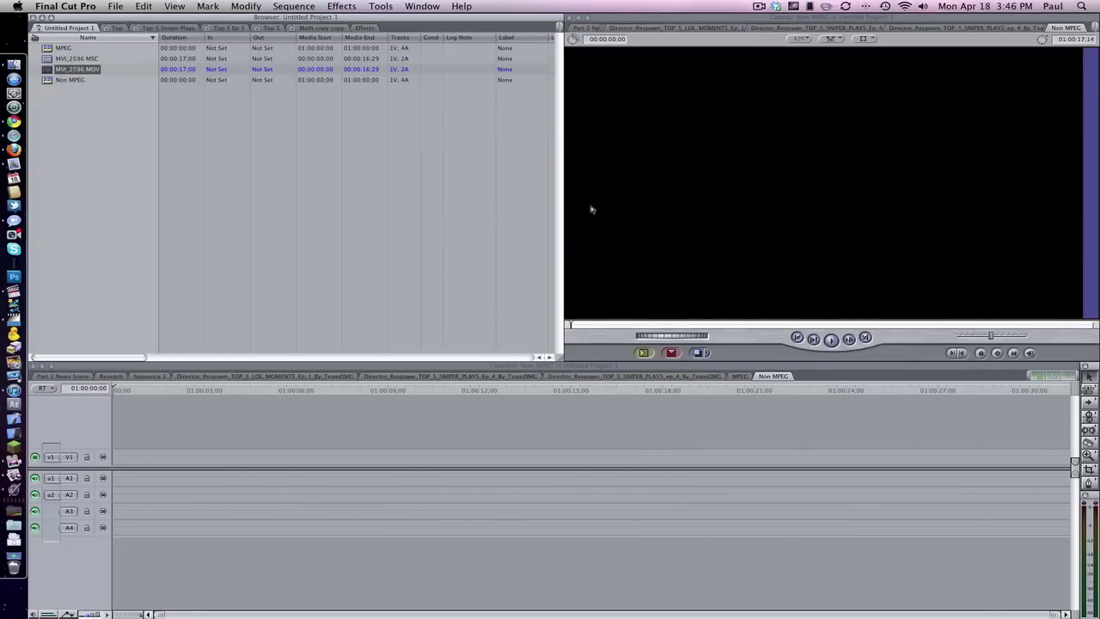
# - Play the MVI_2596.MOV clip in the timeline from about five seconds to check its playback
pyautogui.click(290, 392)
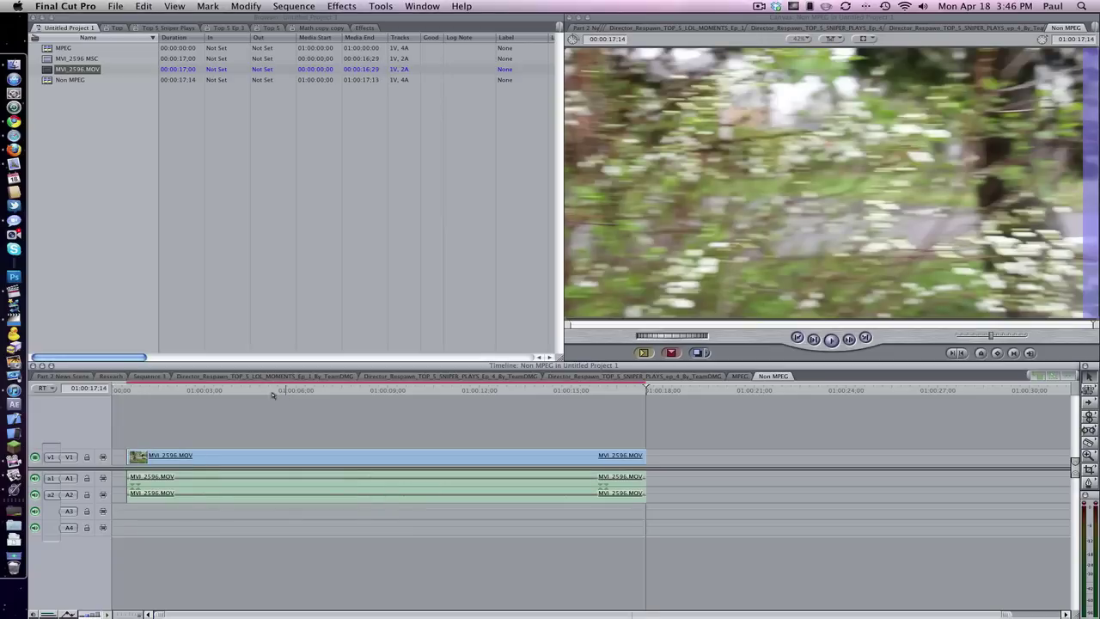
pyautogui.click(274, 393)
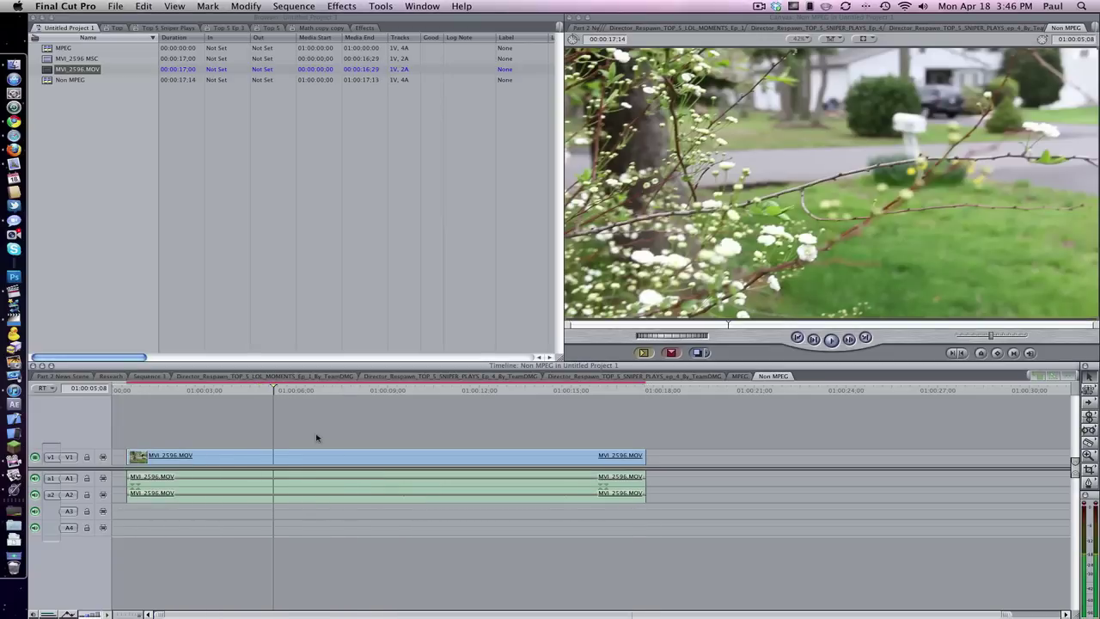
pyautogui.click(318, 457)
pyautogui.press('space')
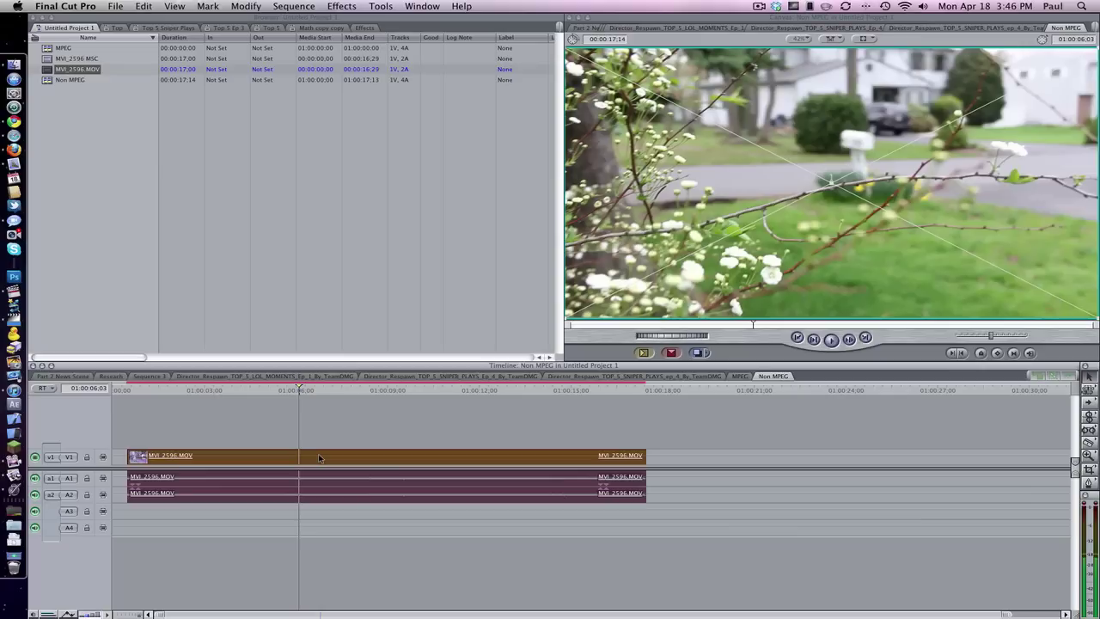
# - Try to render the MVI_2596.MOV clip, then cancel the rendering and delete the clip from the sequence
pyautogui.press('super+r')
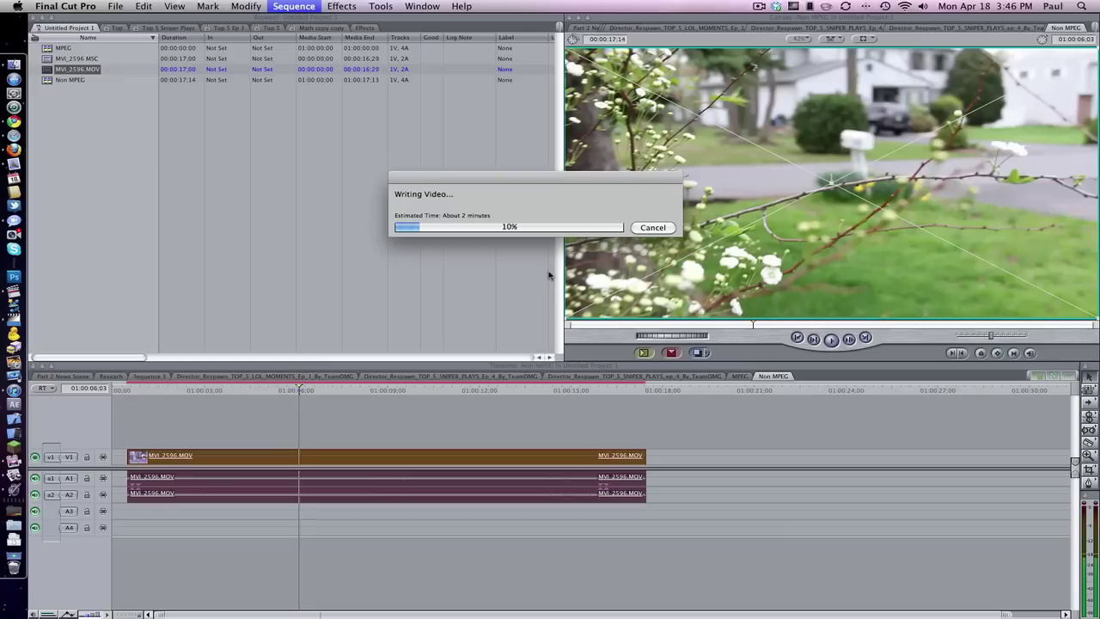
pyautogui.click(649, 227)
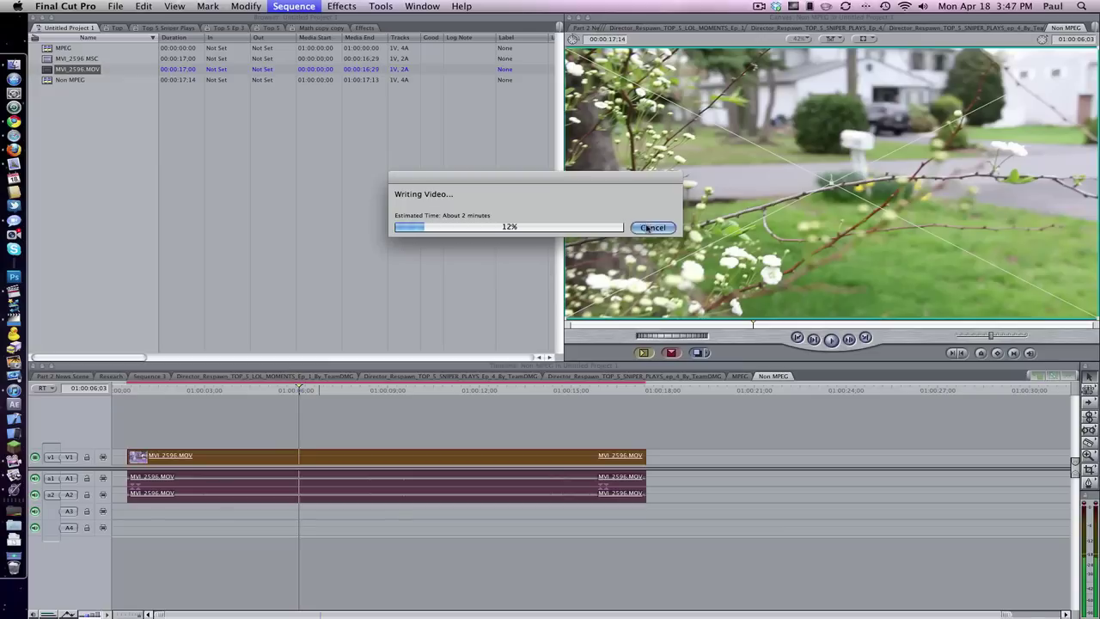
pyautogui.press('Delete')
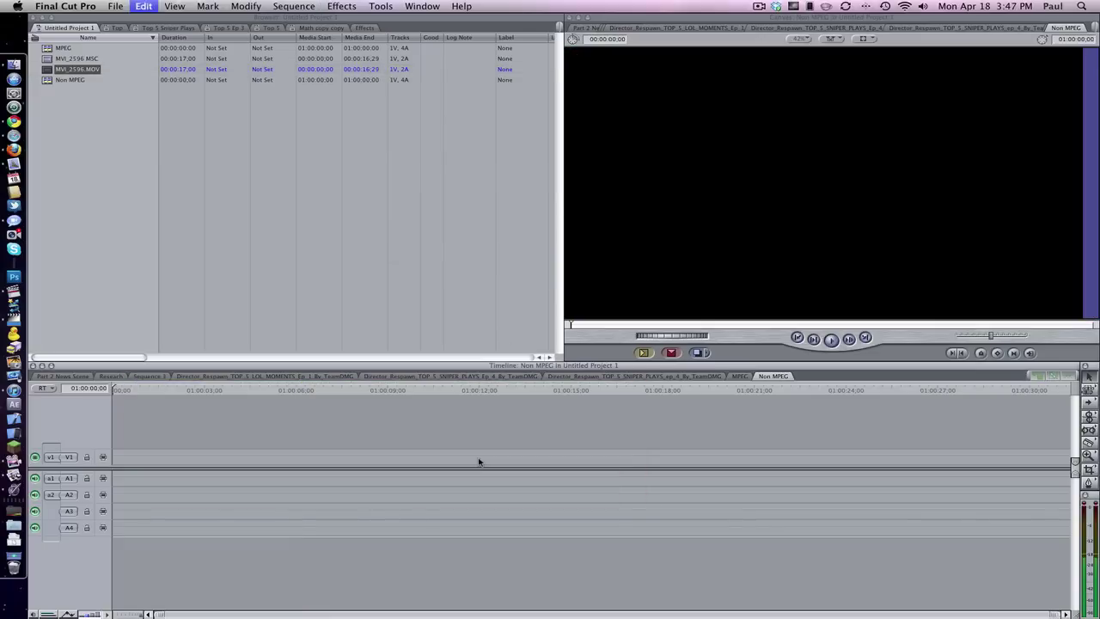
# - Place the converted MVI_2596 MSC clip on track V1 of the Non MPEG sequence and play it from about six seconds
pyautogui.moveTo(48, 59); pyautogui.dragTo(189, 456)
pyautogui.moveTo(303, 392)
pyautogui.mouseDown()
pyautogui.moveTo(334, 396)
pyautogui.moveTo(287, 402)
pyautogui.moveTo(299, 397)
pyautogui.mouseUp()
pyautogui.click(361, 501)
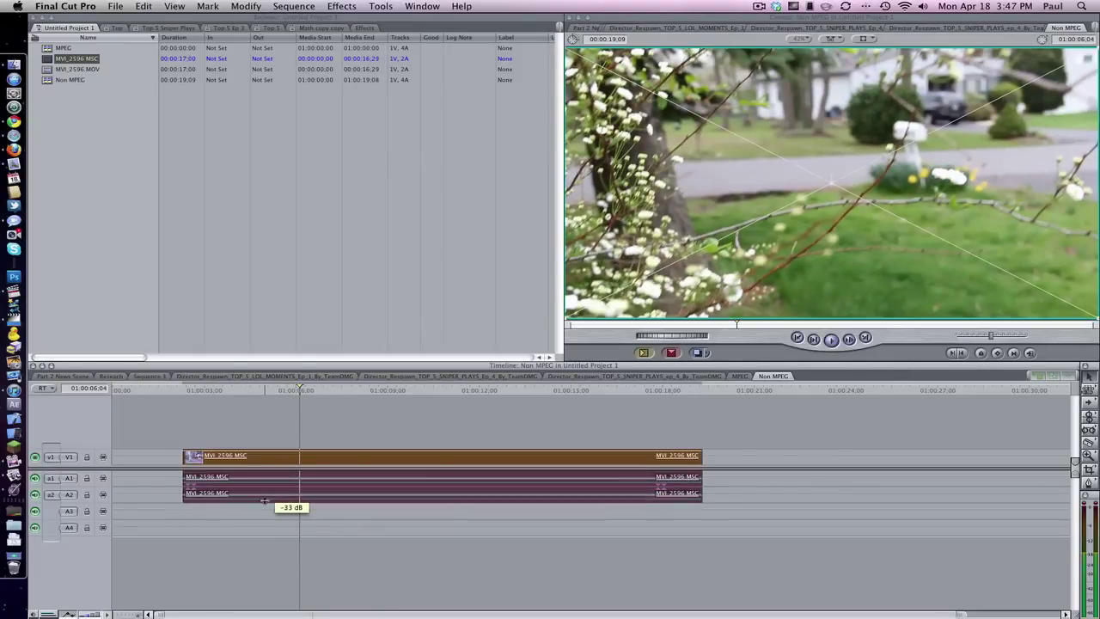
pyautogui.click(254, 429)
pyautogui.press('space')
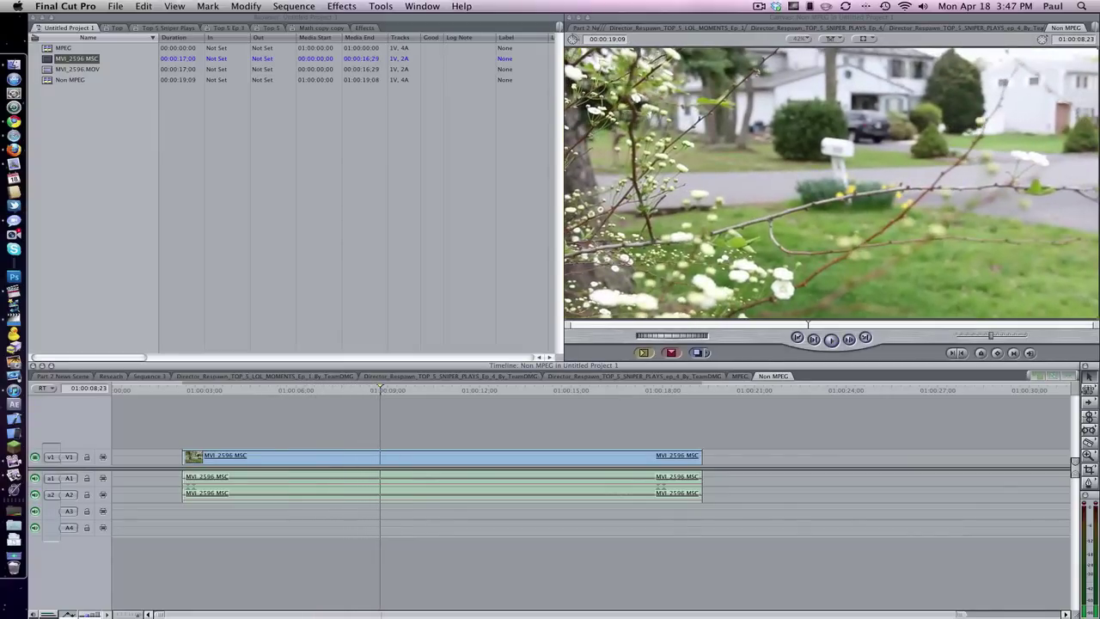
# - Apply the Color Corrector 3-way video filter to the MVI_2596 MSC clip in the Non MPEG sequence
pyautogui.press('super+1')
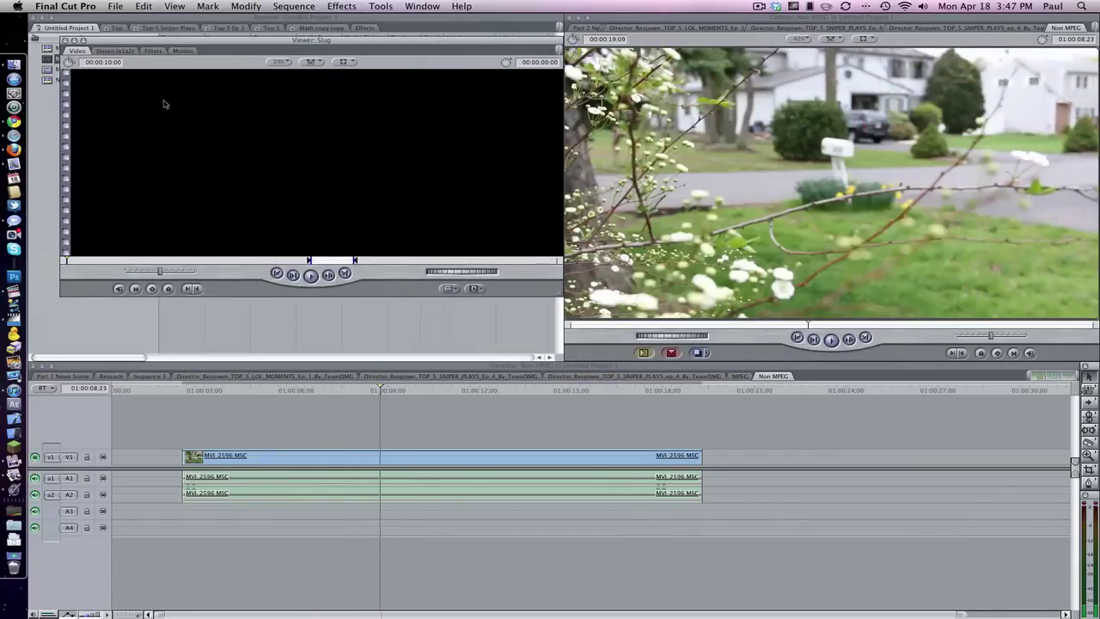
pyautogui.click(335, 489)
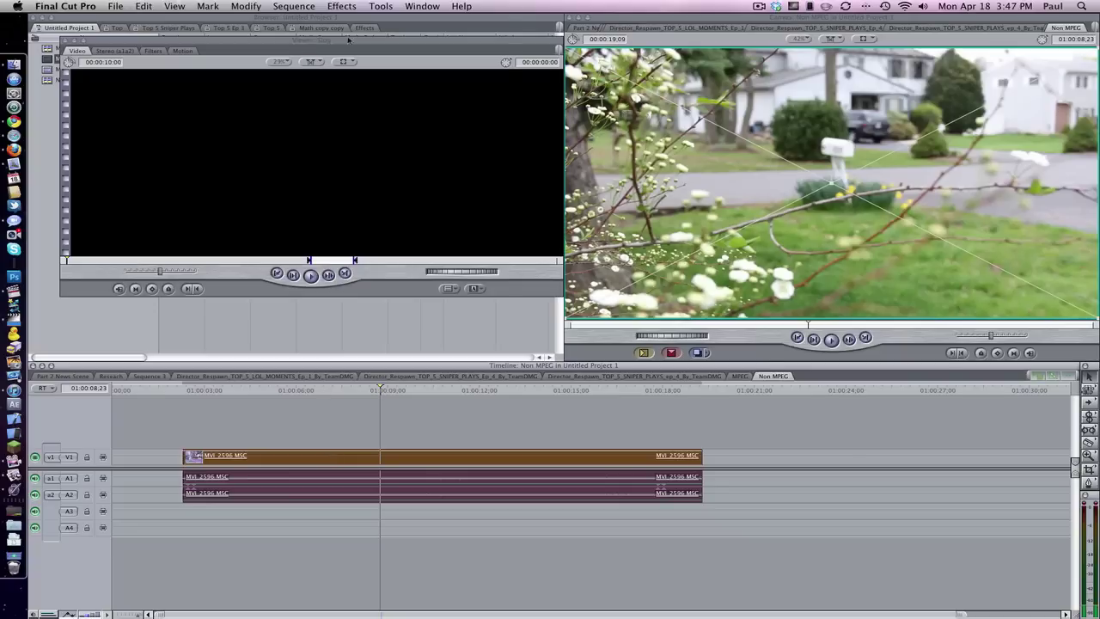
pyautogui.click(338, 6)
pyautogui.moveTo(441, 116)
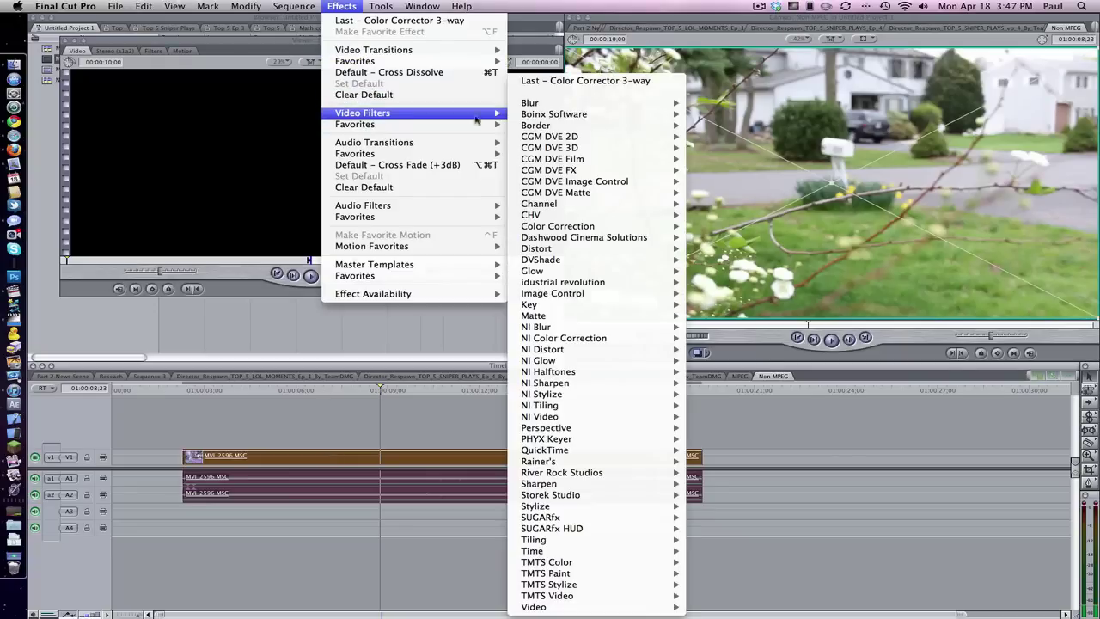
pyautogui.moveTo(597, 227)
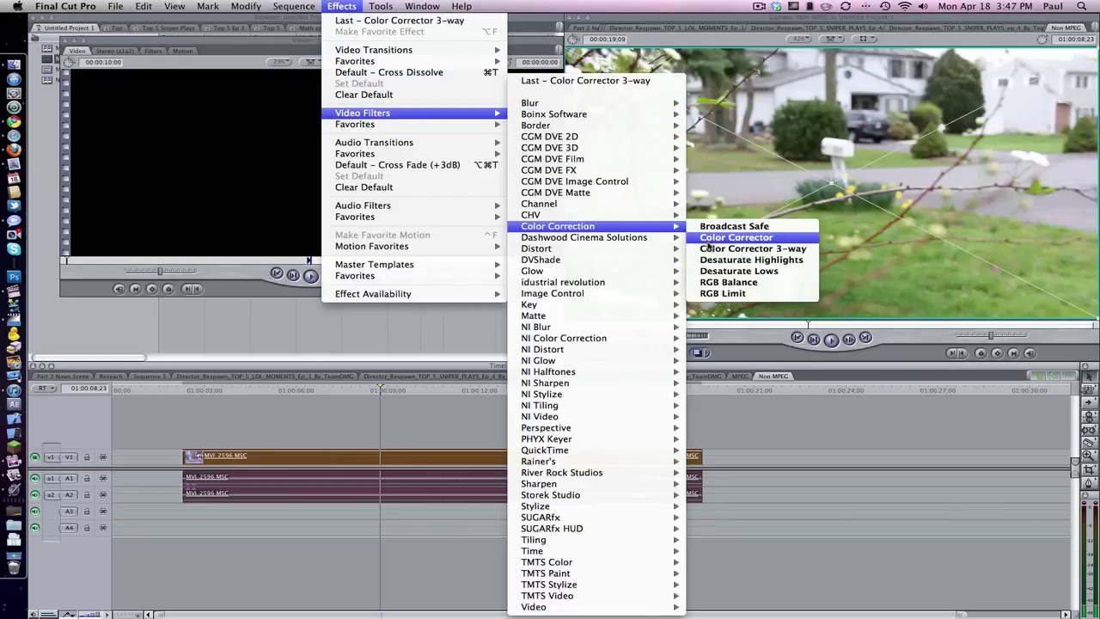
pyautogui.click(711, 248)
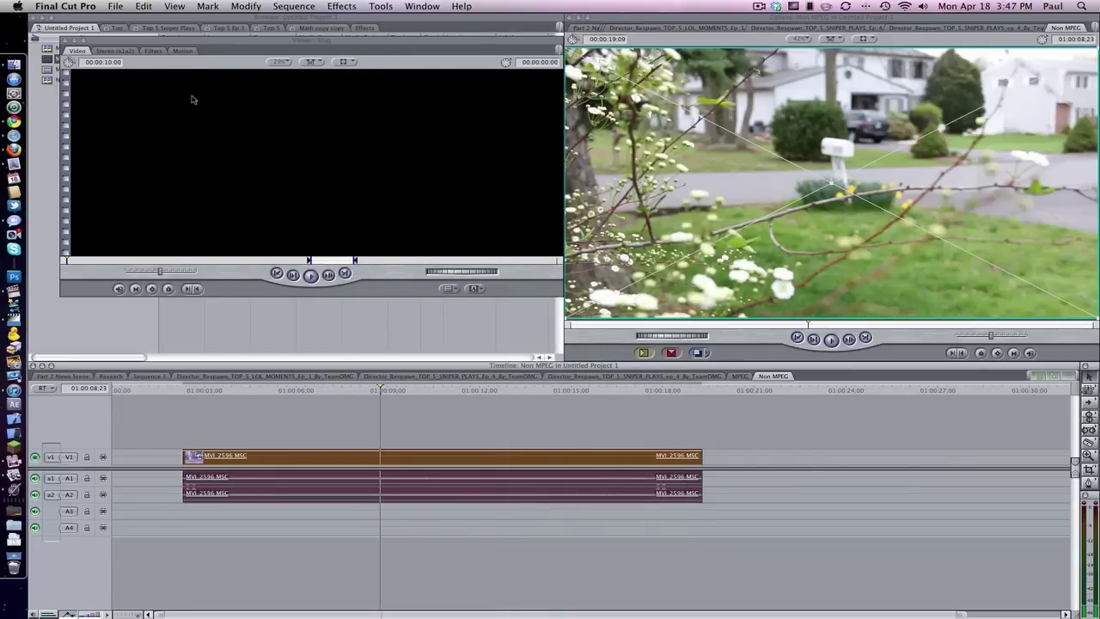
# - Raise the saturation to the maximum in the clip's Color Corrector 3-way settings, then close the Viewer
pyautogui.doubleClick(371, 453)
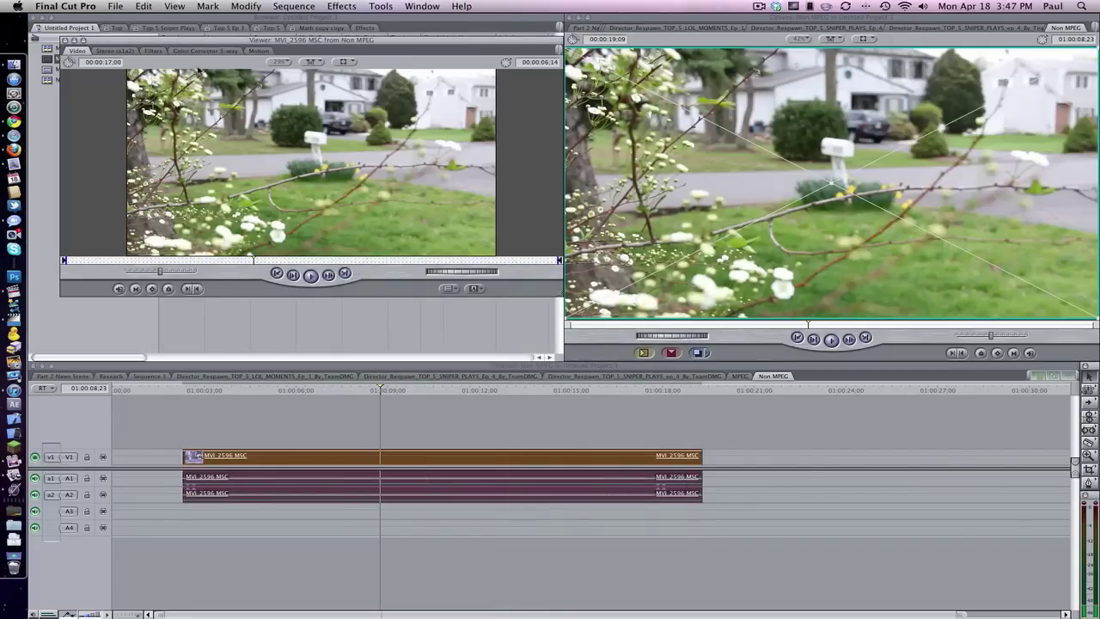
pyautogui.click(202, 51)
pyautogui.moveTo(311, 282); pyautogui.dragTo(378, 287)
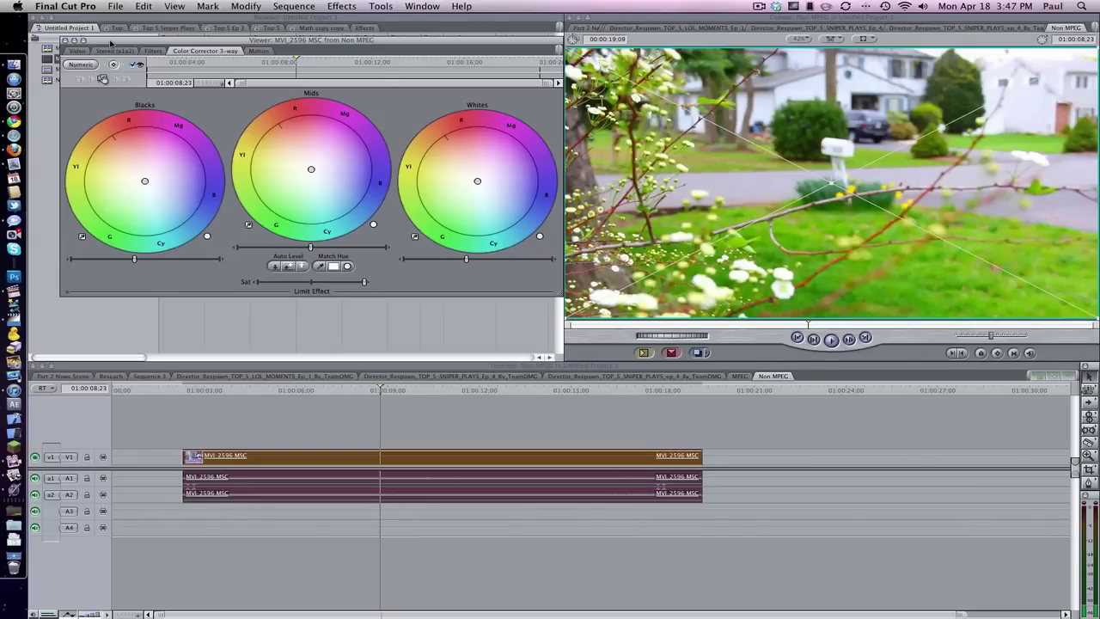
pyautogui.click(66, 40)
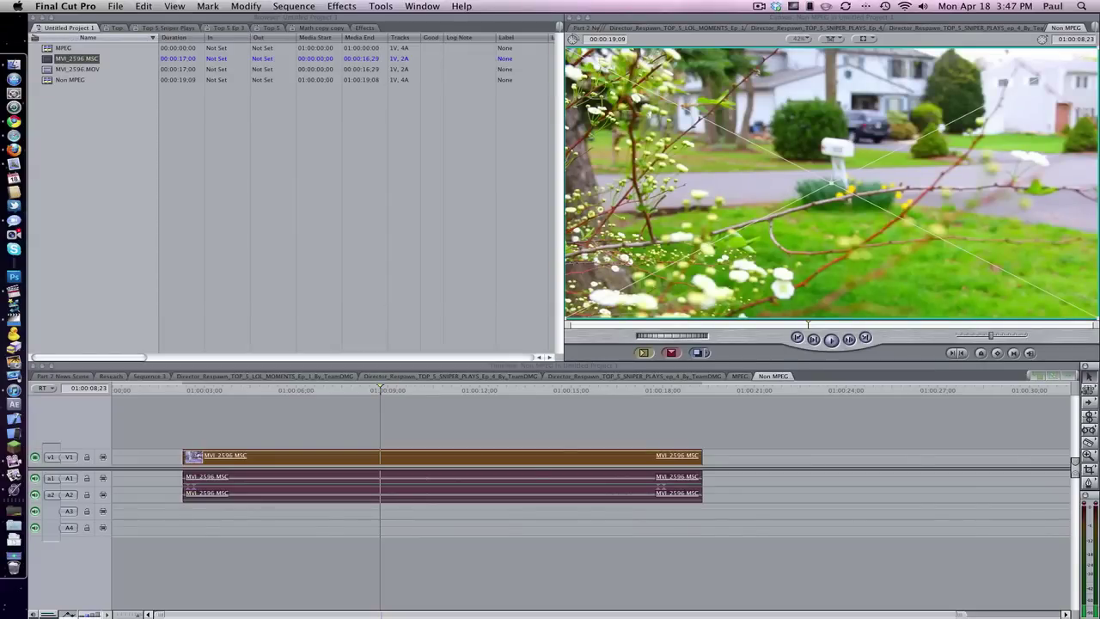
# - Play the color-corrected MVI_2596 MSC clip in the timeline from about three seconds to check its playback
pyautogui.click(201, 392)
pyautogui.moveTo(224, 391)
pyautogui.mouseDown()
pyautogui.moveTo(319, 391)
pyautogui.moveTo(220, 393)
pyautogui.mouseUp()
pyautogui.press('space')
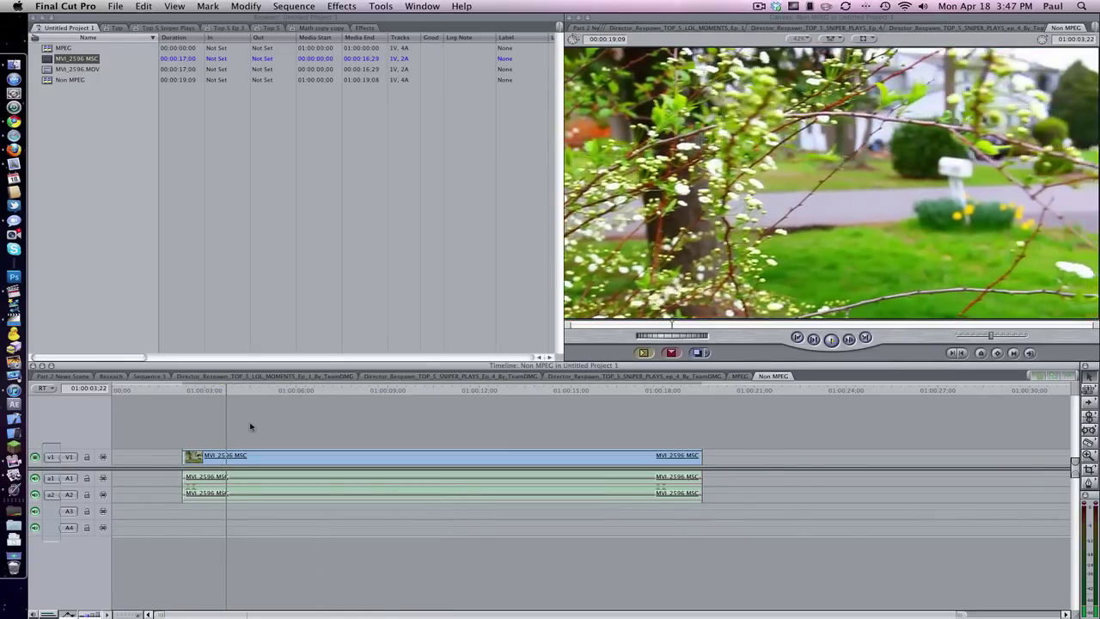